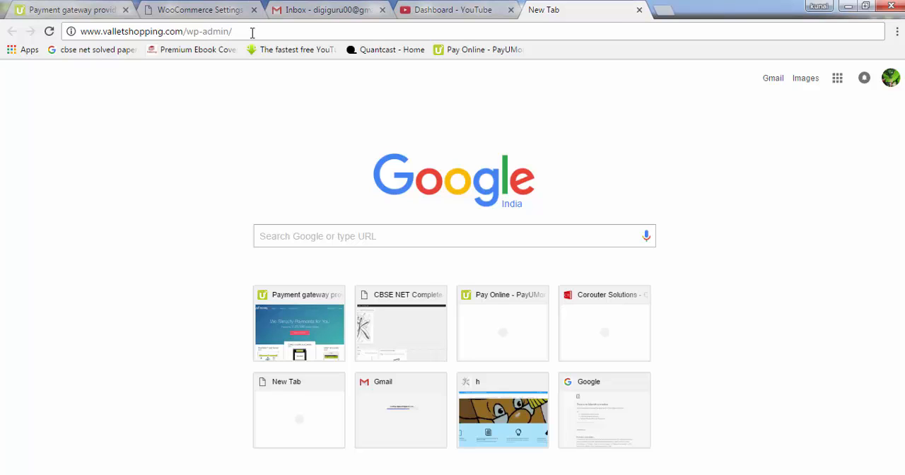
pyautogui.press('Return')
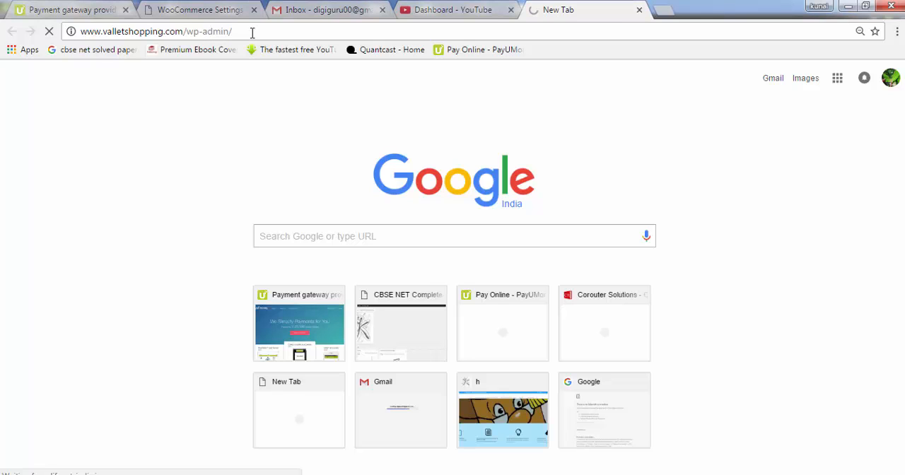
pyautogui.click(251, 32)
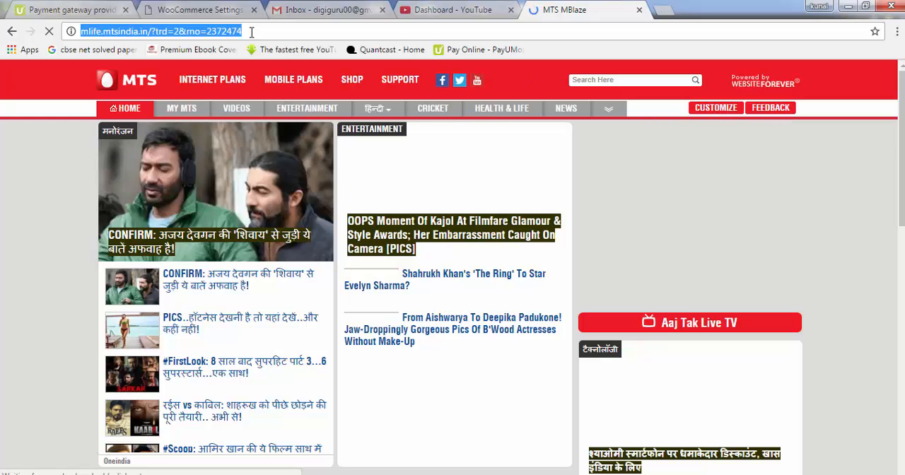
pyautogui.write('valletshopping.com/')
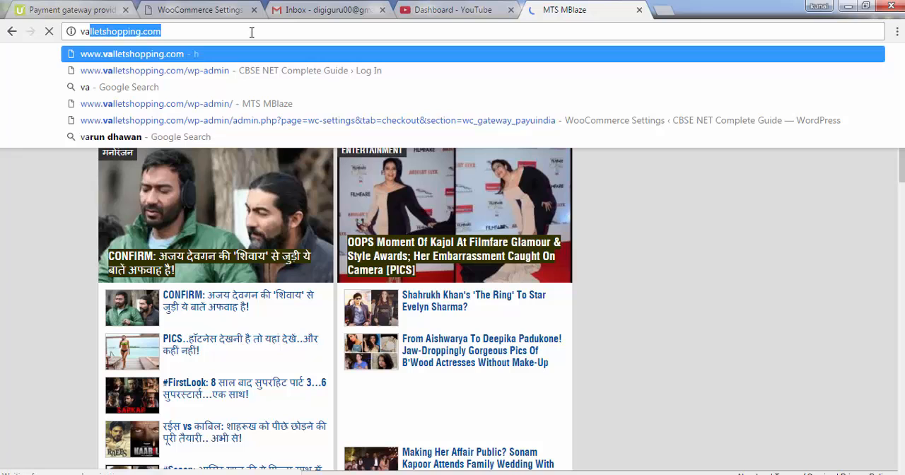
pyautogui.press('Right')
pyautogui.write('/')
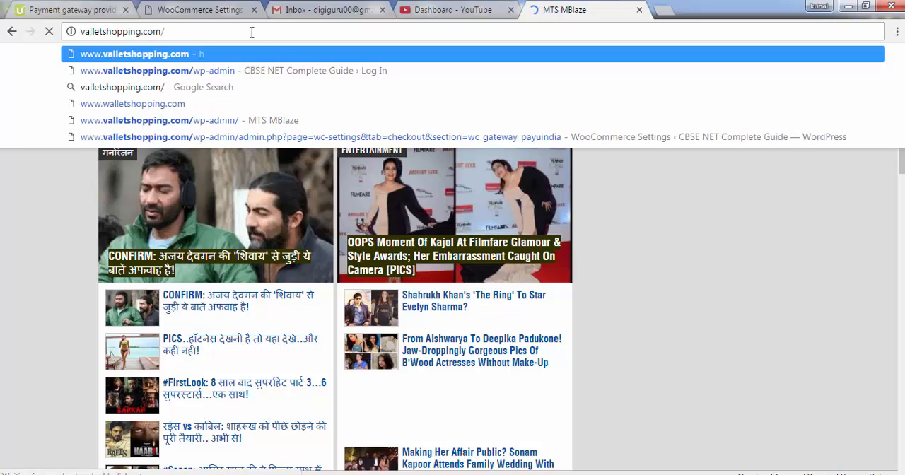
pyautogui.press('Down')
pyautogui.press('Return')
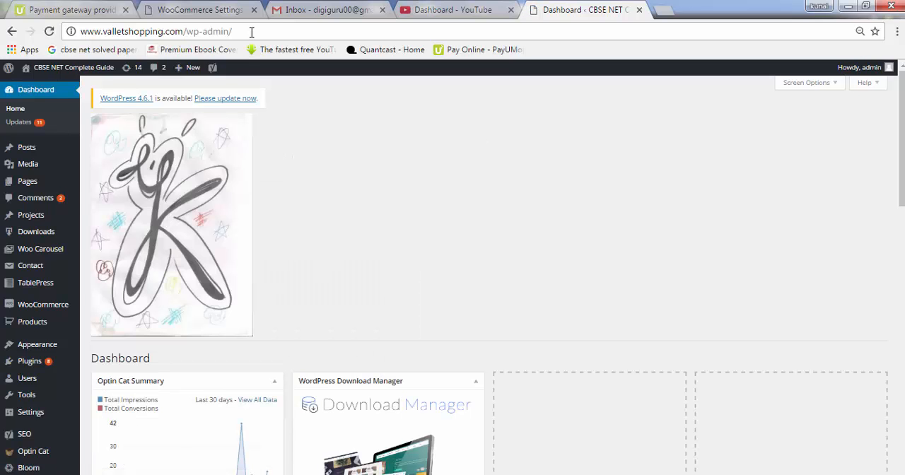
# Add a new page titled "Sample Page" and switch its editor to the Divi Builder
pyautogui.moveTo(18, 185)
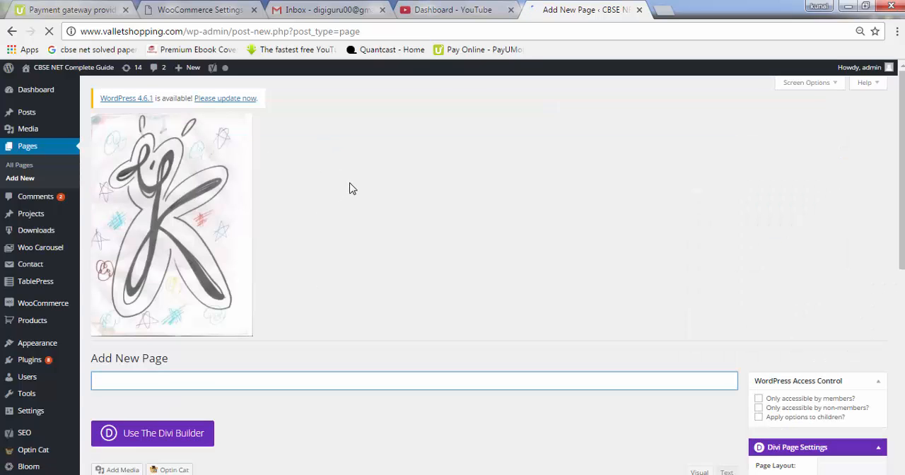
pyautogui.moveTo(903, 169); pyautogui.dragTo(902, 222)
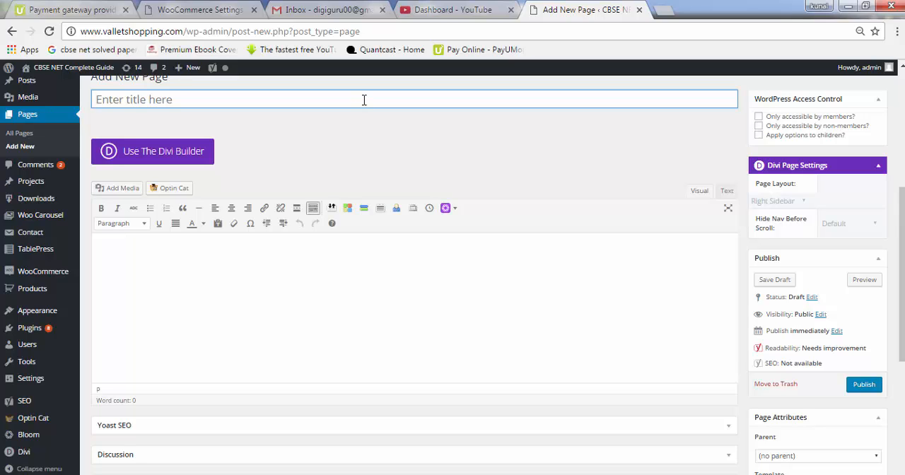
pyautogui.write('Sample Page')
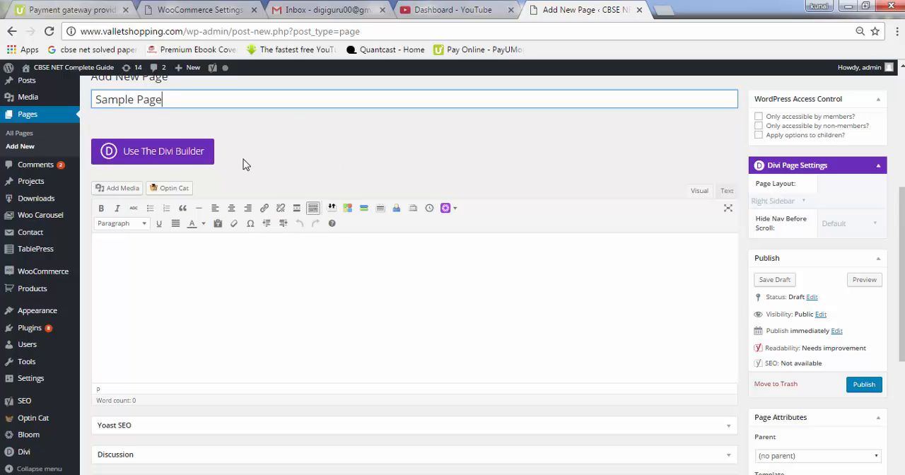
pyautogui.click(164, 151)
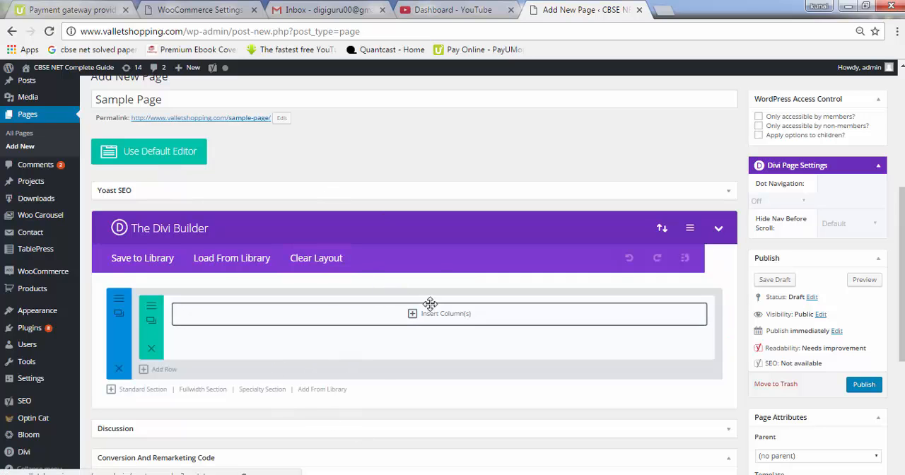
pyautogui.moveTo(904, 245); pyautogui.dragTo(903, 282)
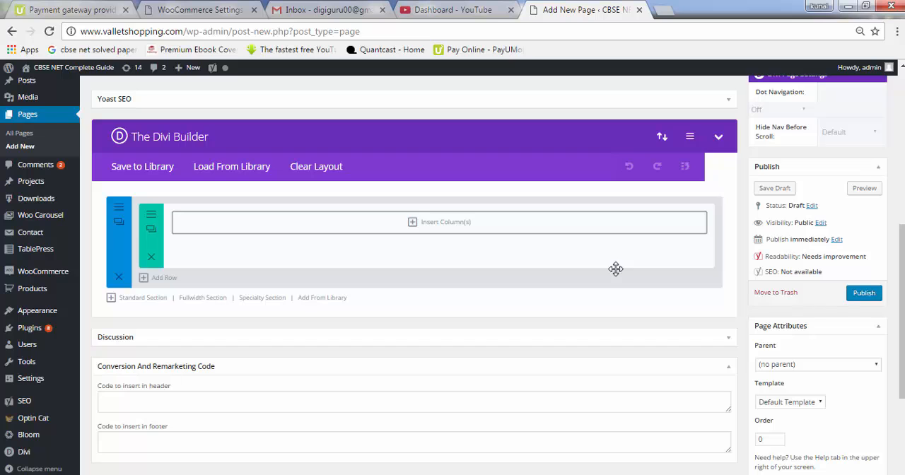
pyautogui.click(267, 299)
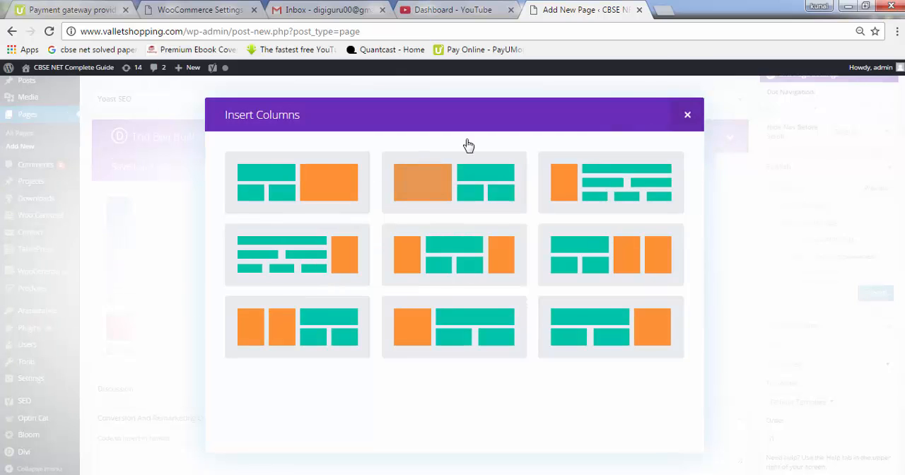
pyautogui.click(689, 115)
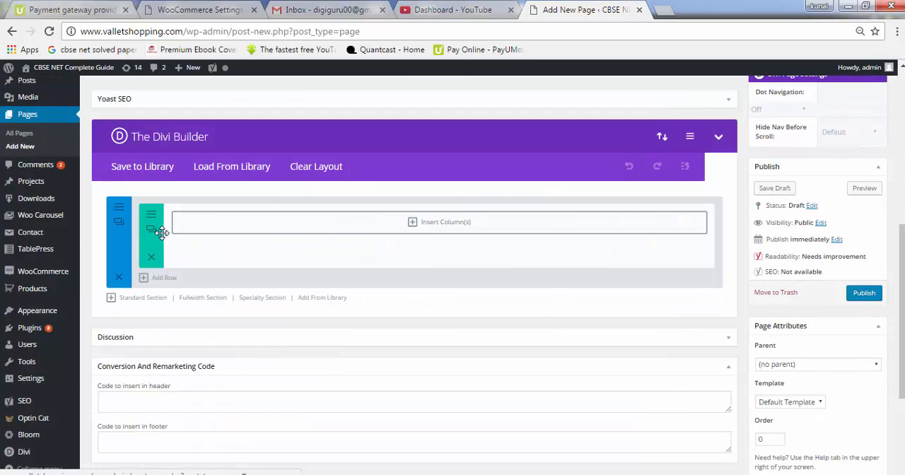
pyautogui.click(148, 303)
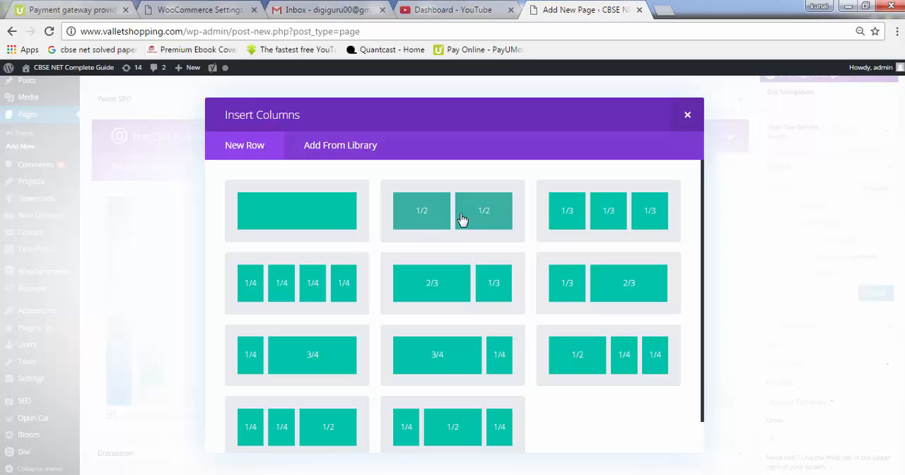
pyautogui.click(298, 219)
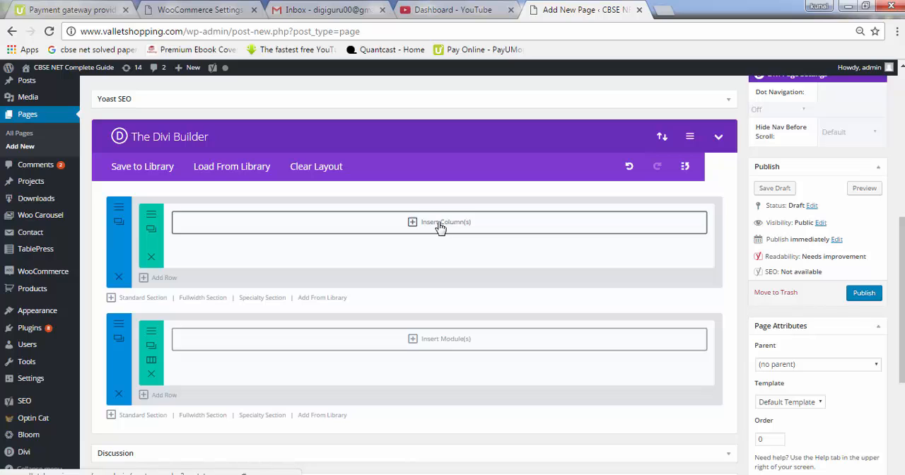
pyautogui.click(118, 395)
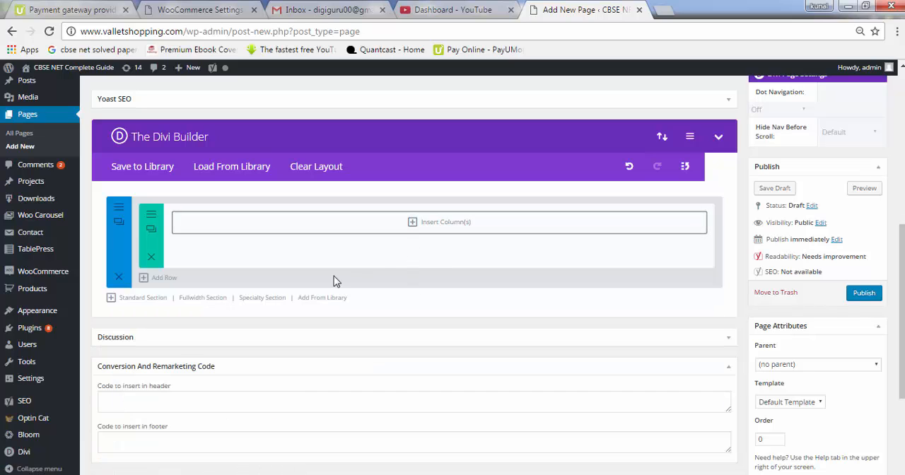
# Insert a single full-width column in the empty row and add a Text module to it
pyautogui.click(419, 223)
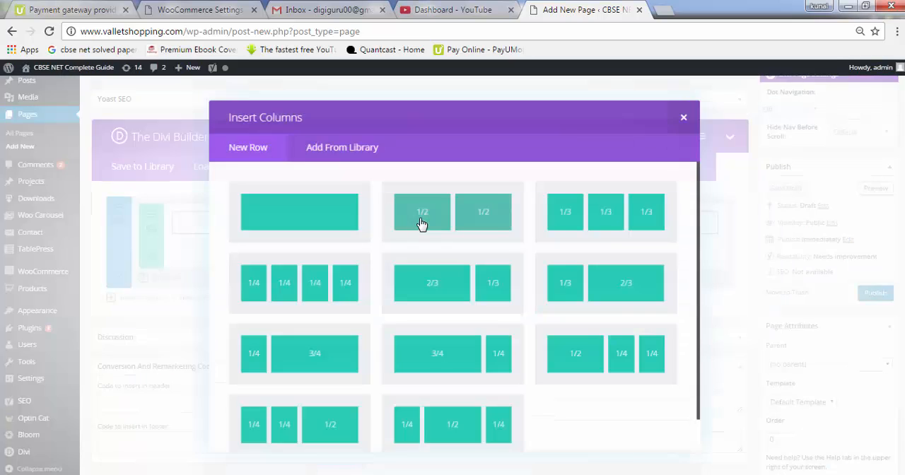
pyautogui.click(326, 213)
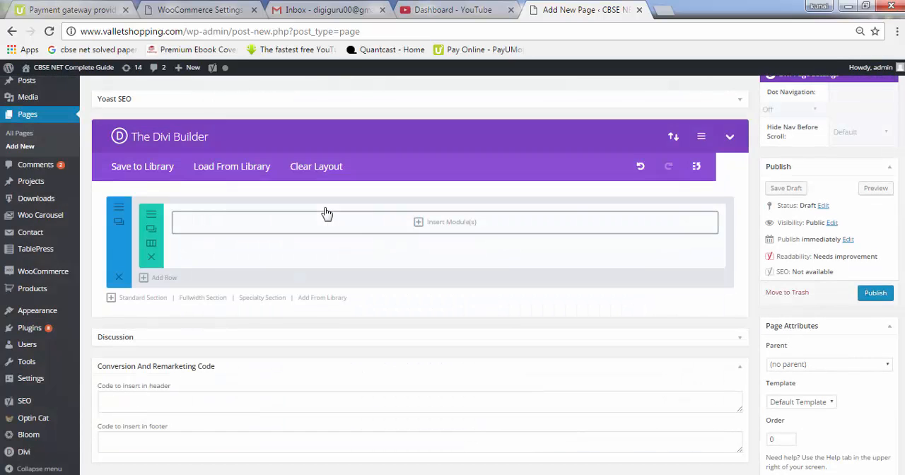
pyautogui.click(423, 223)
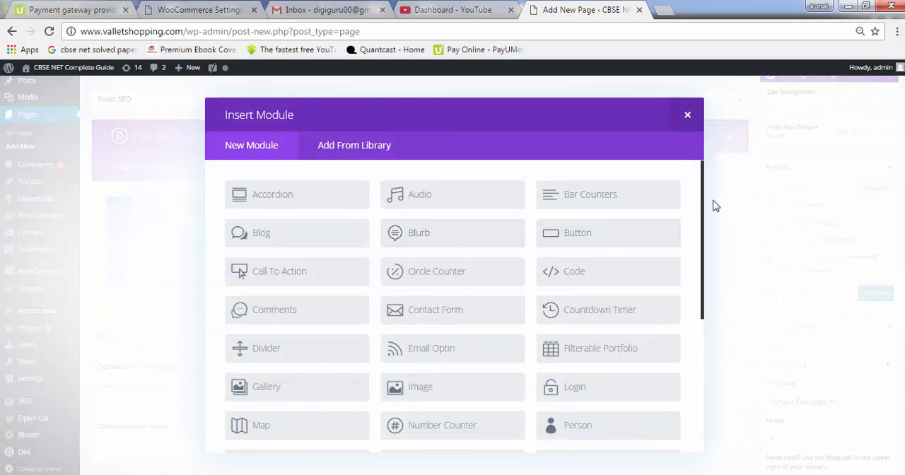
pyautogui.scroll(-2, 704, 205)
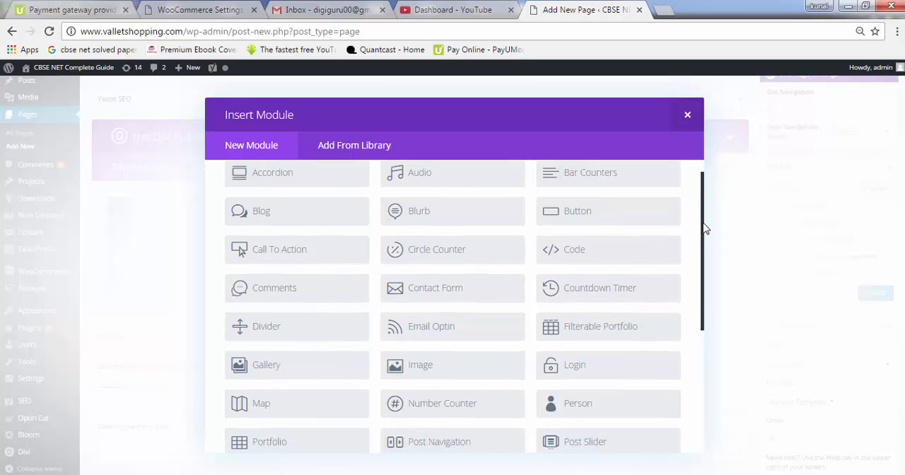
pyautogui.moveTo(704, 250); pyautogui.dragTo(705, 330)
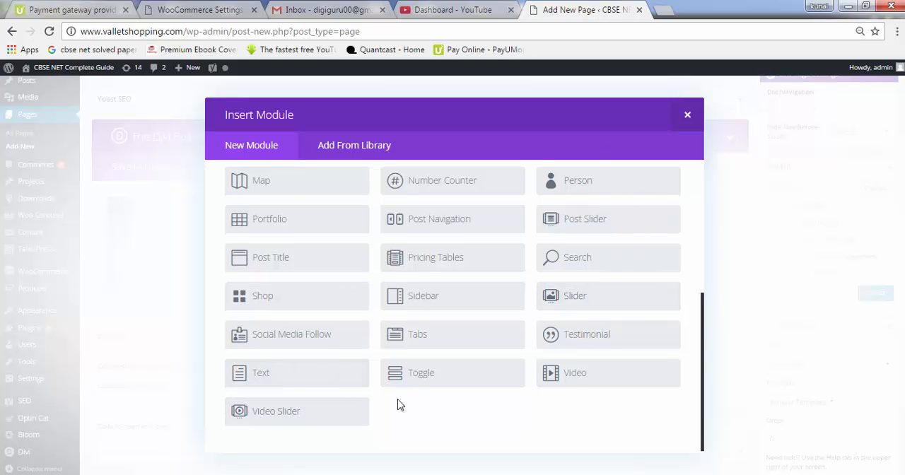
pyautogui.click(262, 378)
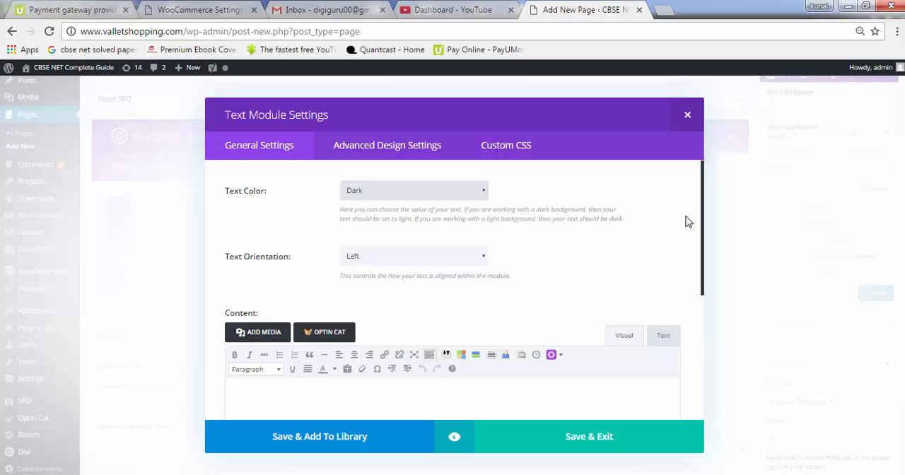
# Write "hi this is a sample text." in the Text module's content
pyautogui.moveTo(703, 192); pyautogui.dragTo(709, 226)
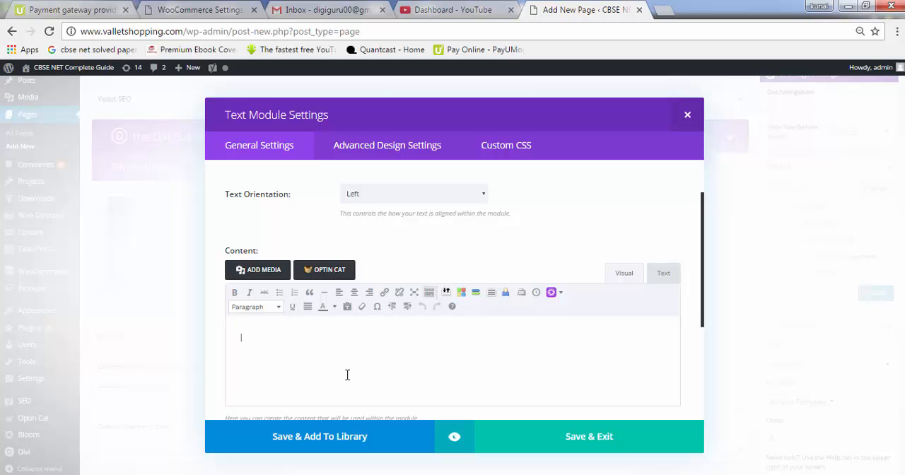
pyautogui.click(74, 13)
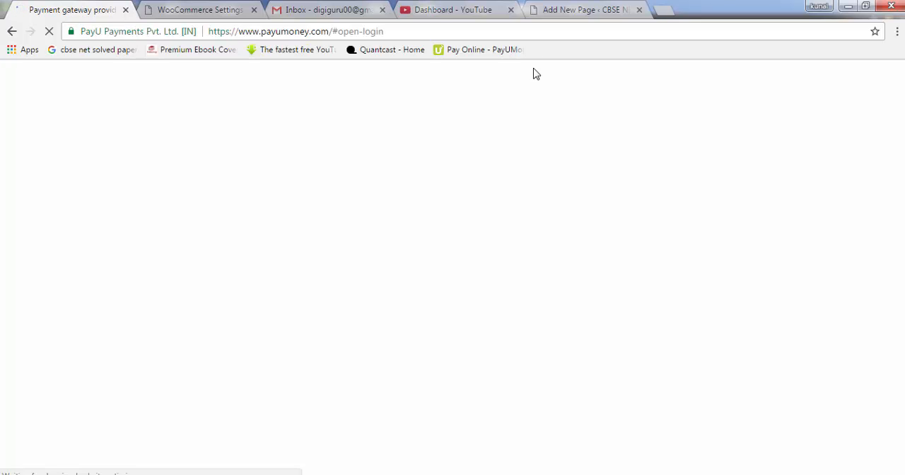
pyautogui.click(584, 7)
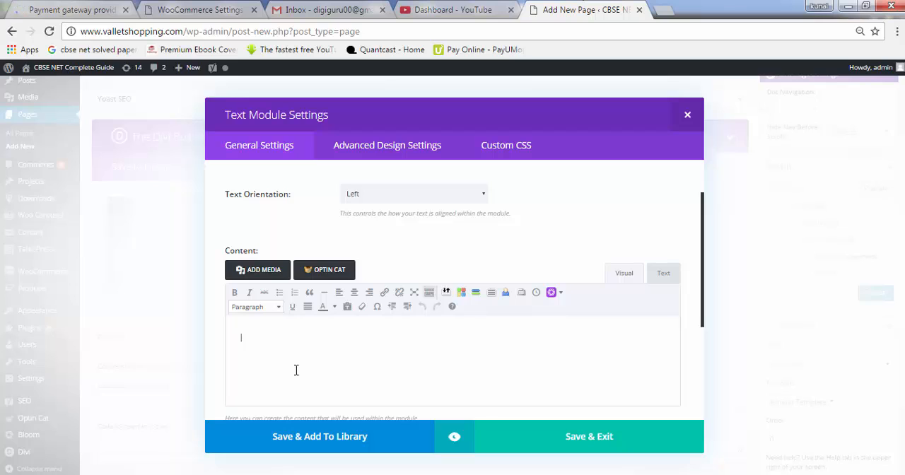
pyautogui.write('this is a sample text')
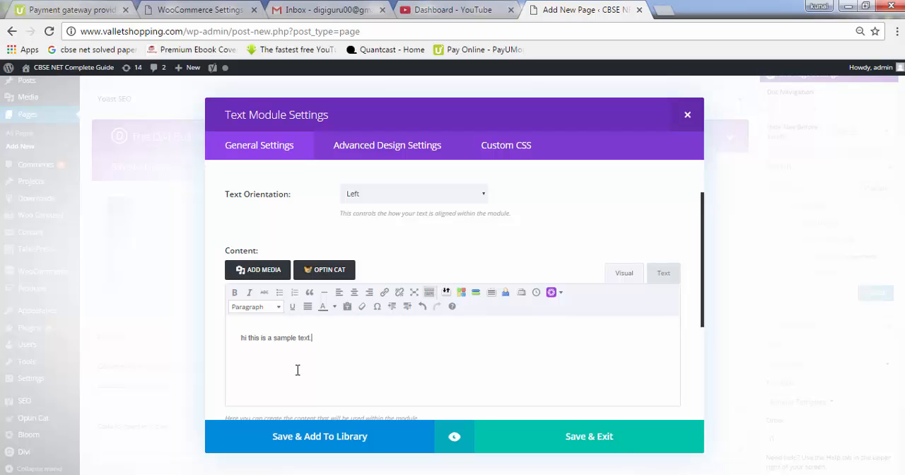
# Copy the sample sentence, paste it repeatedly to fill about four lines, and save the Text module
pyautogui.hotkey('ctrl', 'a')
pyautogui.hotkey('ctrl', 'c')
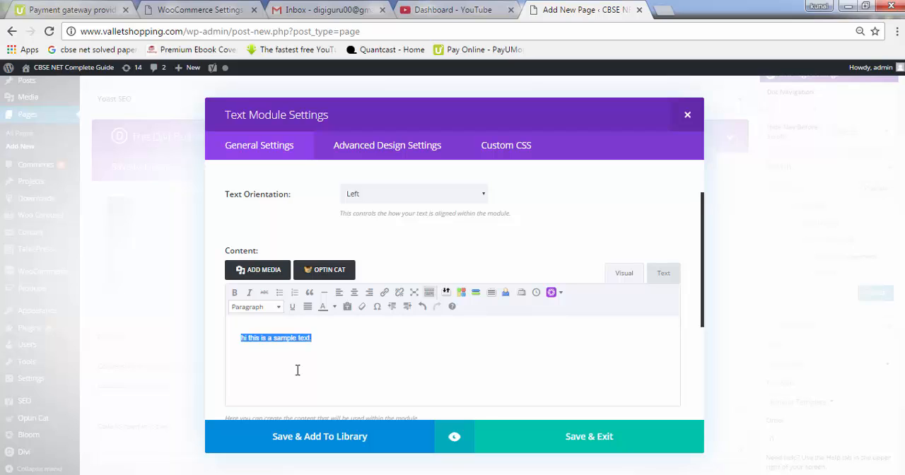
pyautogui.click(297, 370)
pyautogui.hotkey('ctrl', 'v')
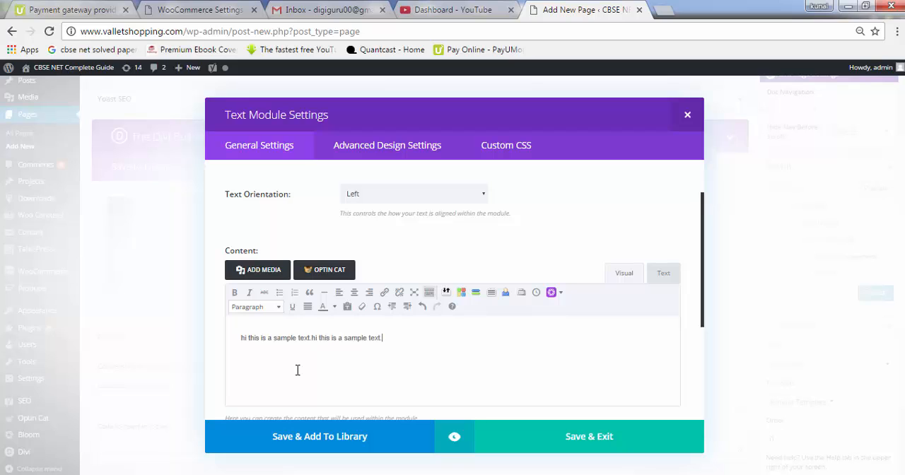
pyautogui.hotkey('ctrl', 'v')
pyautogui.hotkey('ctrl', 'v')
pyautogui.hotkey('ctrl', 'v')
pyautogui.hotkey('ctrl', 'v')
pyautogui.hotkey('ctrl', 'v')
pyautogui.hotkey('ctrl', 'v')
pyautogui.hotkey('ctrl', 'v')
pyautogui.hotkey('ctrl', 'v')
pyautogui.hotkey('ctrl', 'v')
pyautogui.hotkey('ctrl', 'v')
pyautogui.hotkey('ctrl', 'v')
pyautogui.hotkey('ctrl', 'v')
pyautogui.hotkey('ctrl', 'v')
pyautogui.hotkey('ctrl', 'v')
pyautogui.hotkey('ctrl', 'v')
pyautogui.hotkey('ctrl', 'v')
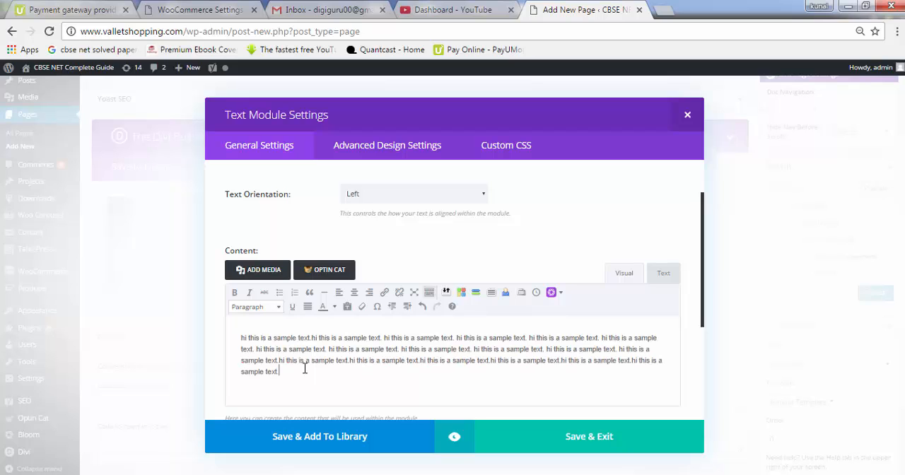
pyautogui.hotkey('ctrl', 'v')
pyautogui.hotkey('ctrl', 'v')
pyautogui.hotkey('ctrl', 'v')
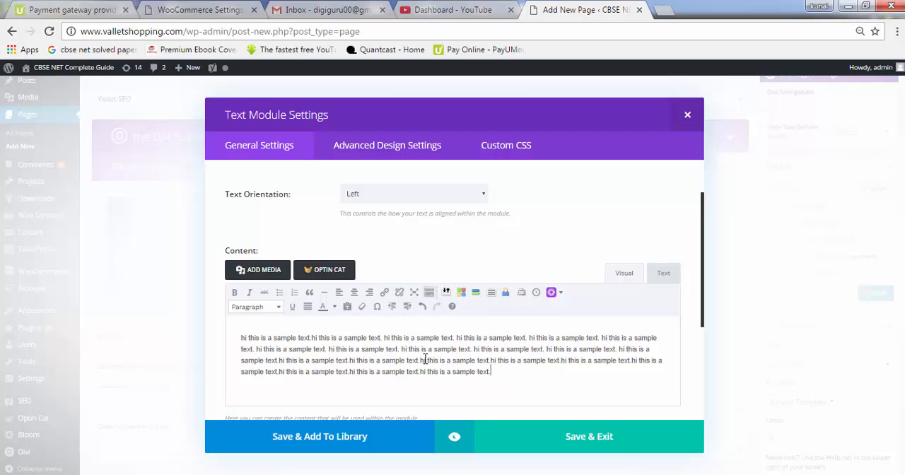
pyautogui.click(554, 441)
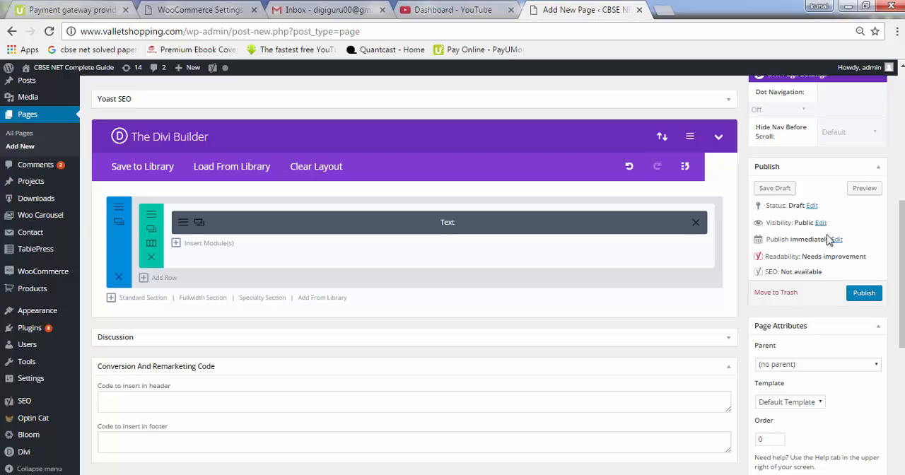
# Preview the draft Sample Page to check how the text module looks on the site
pyautogui.click(864, 189)
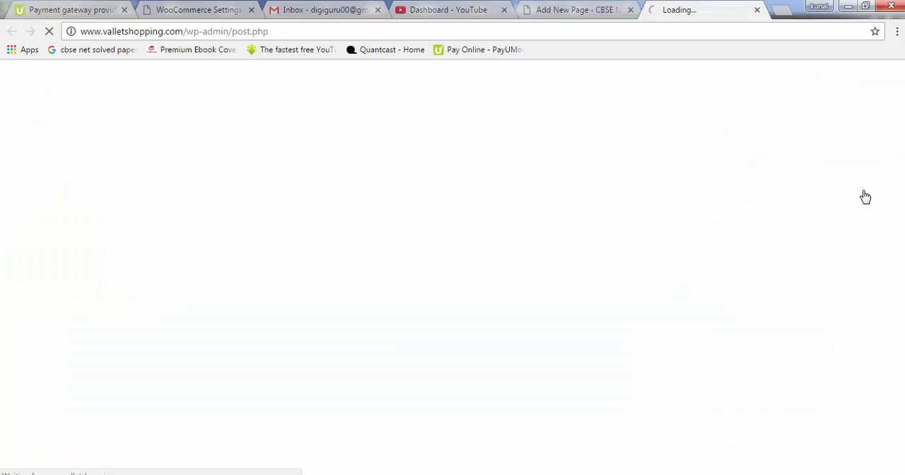
pyautogui.click(582, 16)
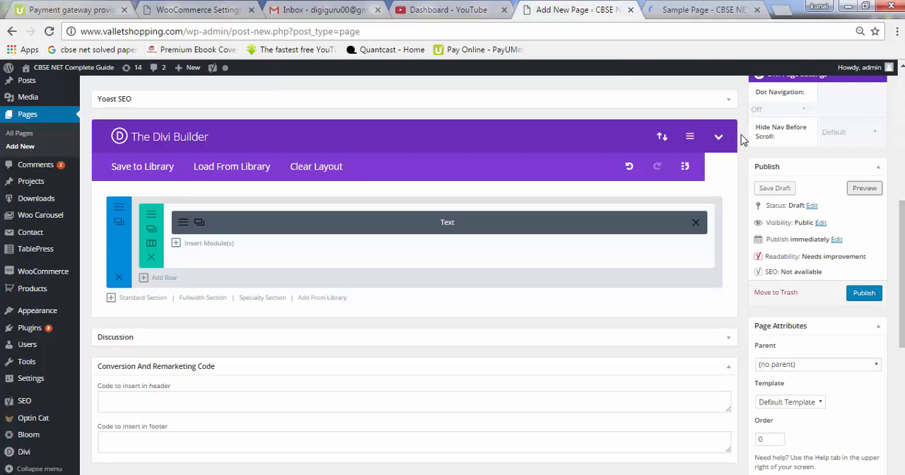
pyautogui.click(690, 14)
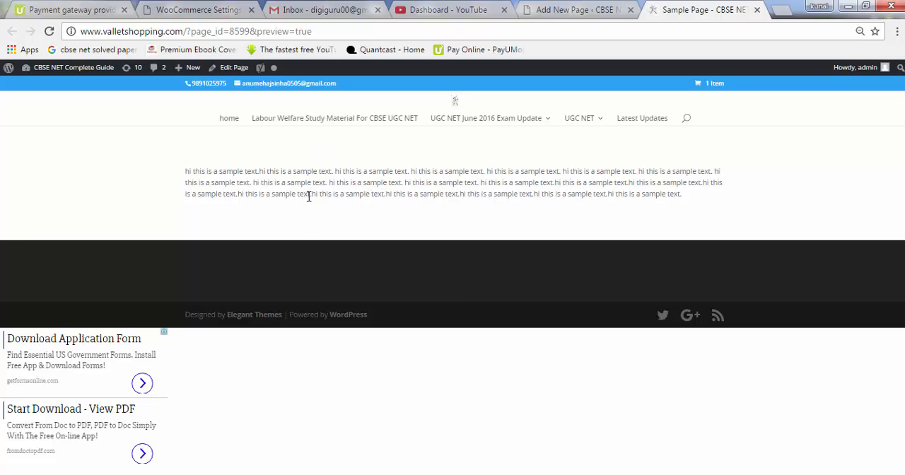
# Return to the page editor and add a second Text module below the existing one in the row
pyautogui.click(557, 10)
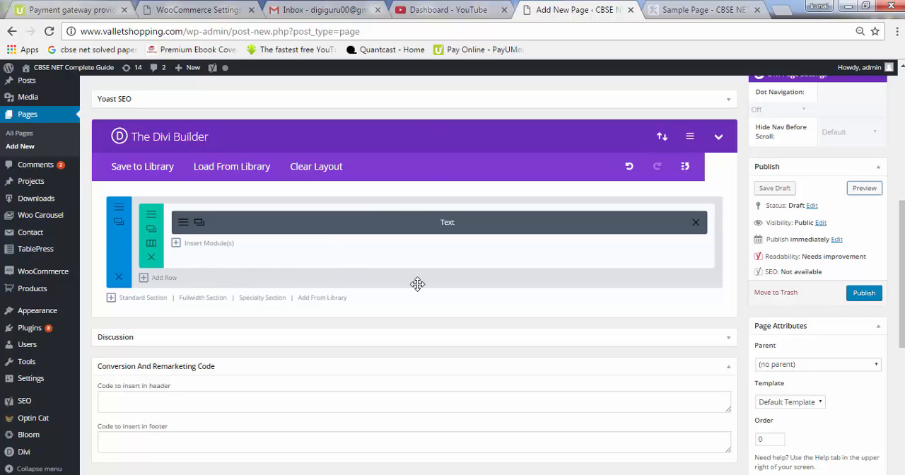
pyautogui.click(213, 249)
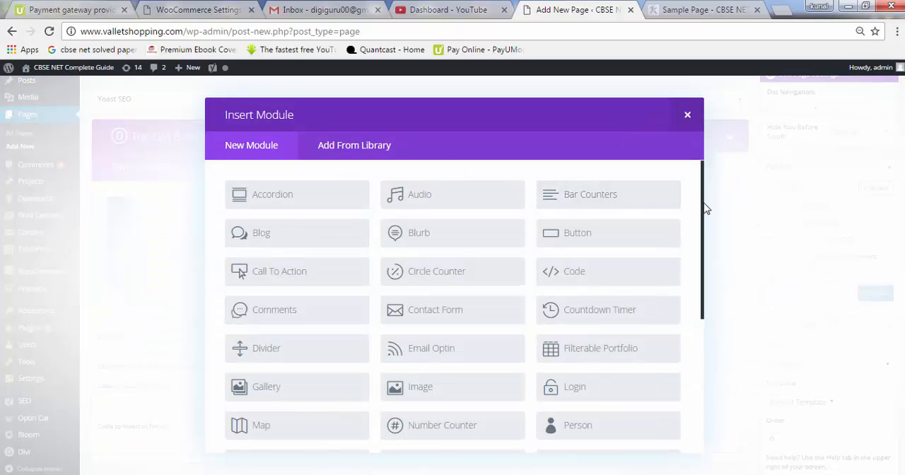
pyautogui.moveTo(704, 226); pyautogui.dragTo(708, 349)
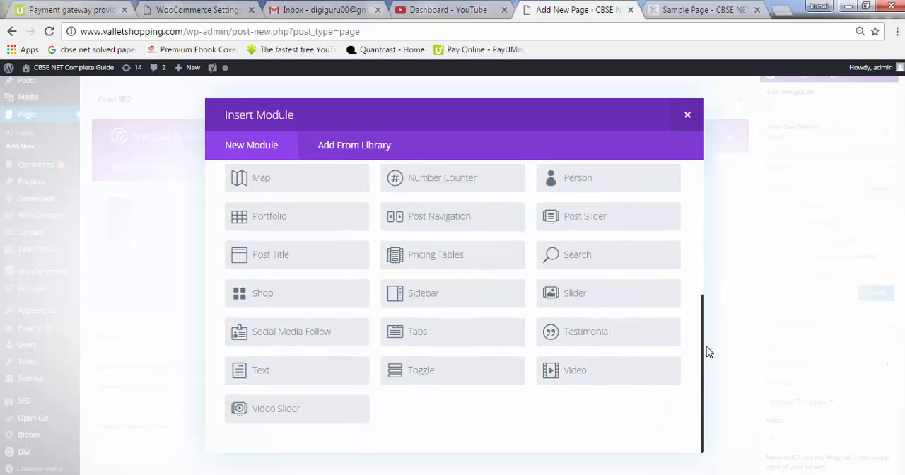
pyautogui.click(327, 380)
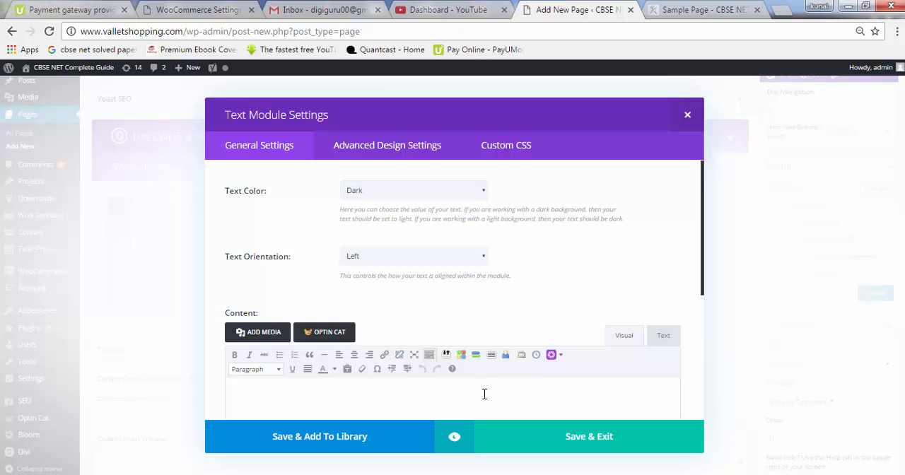
# Fill the new Text module's content with repeated pastes of "hi this is a sample text." and save the module
pyautogui.hotkey('ctrl', 'v')
pyautogui.hotkey('ctrl', 'v')
pyautogui.hotkey('ctrl', 'v')
pyautogui.hotkey('ctrl', 'v')
pyautogui.hotkey('ctrl', 'v')
pyautogui.hotkey('ctrl', 'v')
pyautogui.hotkey('ctrl', 'v')
pyautogui.hotkey('ctrl', 'v')
pyautogui.hotkey('ctrl', 'v')
pyautogui.hotkey('ctrl', 'v')
pyautogui.hotkey('ctrl', 'v')
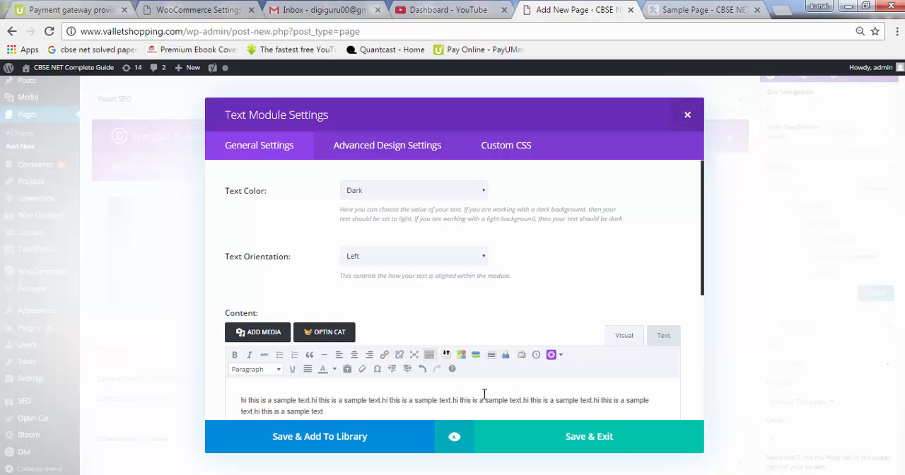
pyautogui.click(485, 396)
pyautogui.hotkey('ctrl', 'v')
pyautogui.hotkey('ctrl', 'v')
pyautogui.hotkey('ctrl', 'v')
pyautogui.hotkey('ctrl', 'v')
pyautogui.hotkey('ctrl', 'v')
pyautogui.hotkey('ctrl', 'v')
pyautogui.hotkey('ctrl', 'v')
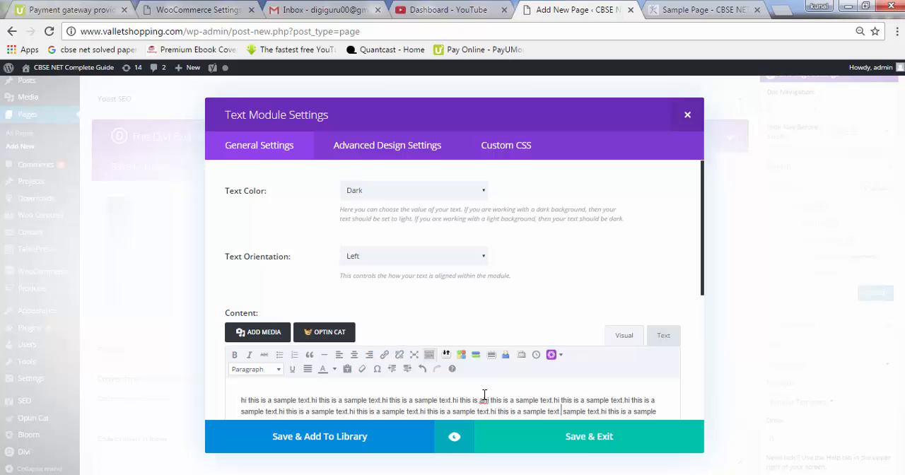
pyautogui.click(562, 450)
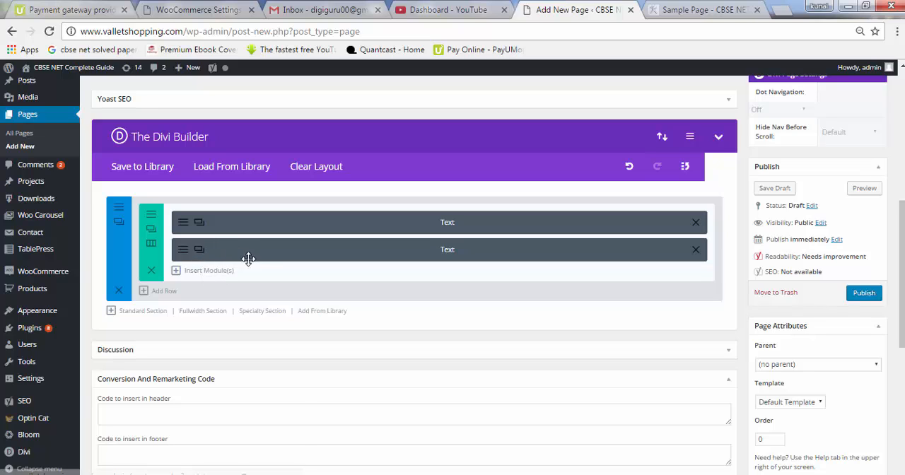
# Duplicate the second Text module and preview the draft page to check the stacked text blocks
pyautogui.click(199, 251)
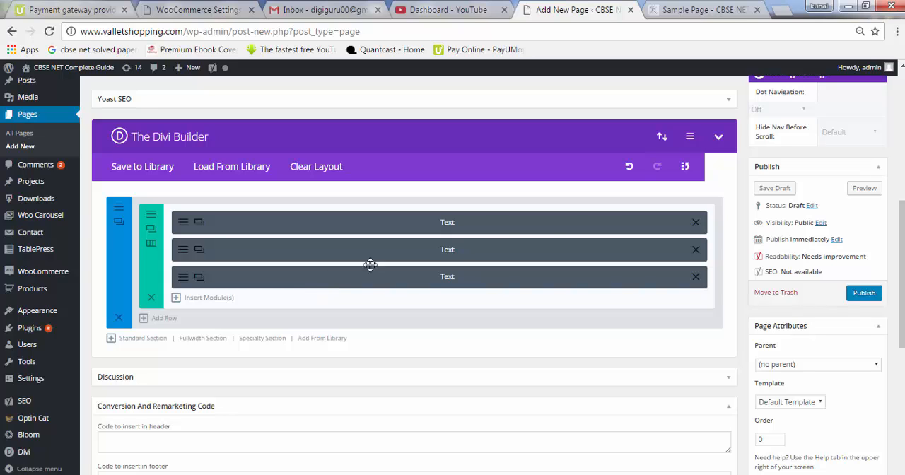
pyautogui.click(867, 193)
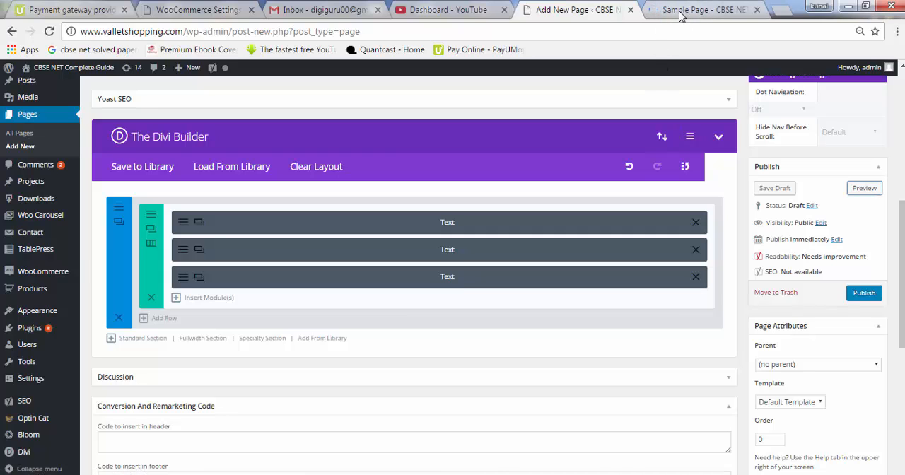
pyautogui.click(693, 16)
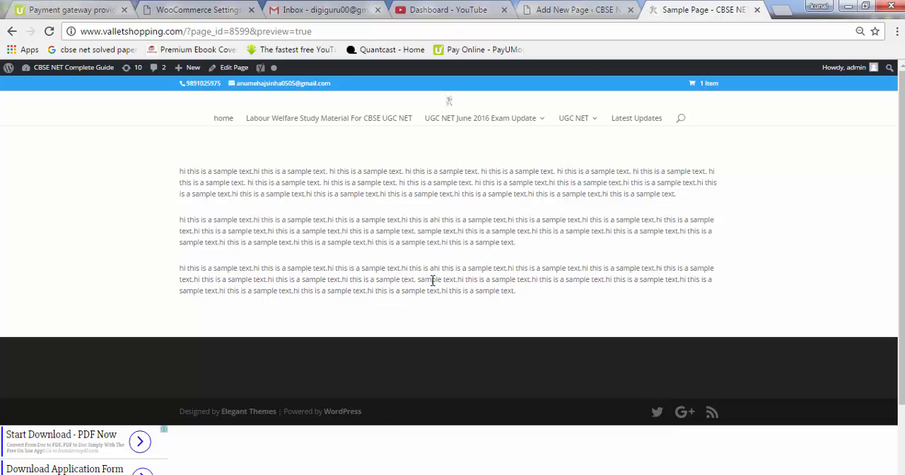
pyautogui.click(588, 13)
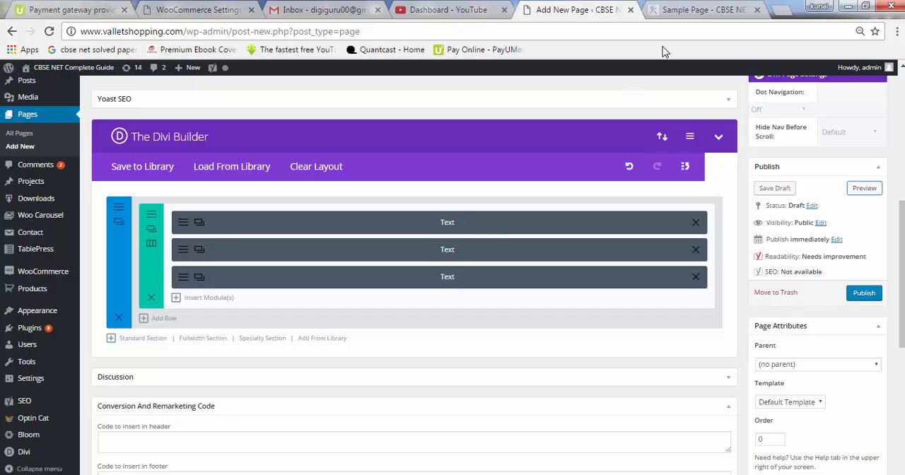
pyautogui.click(691, 9)
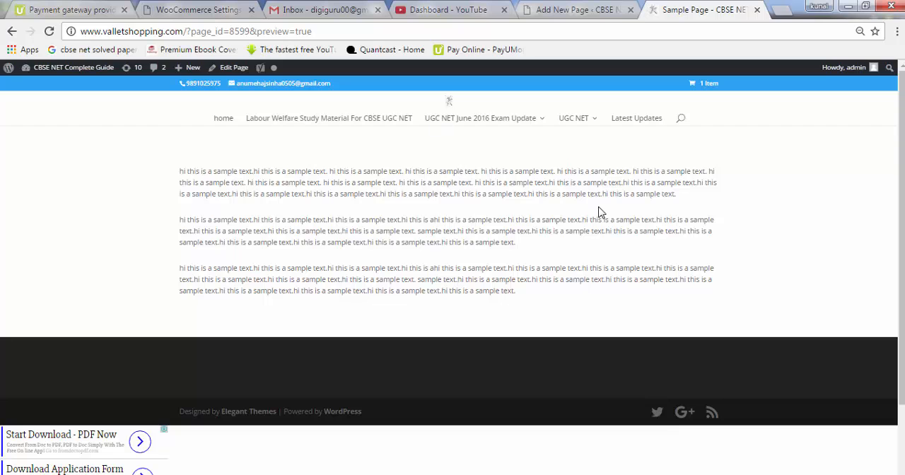
# Change the row in the page editor to three 1/3 columns and distribute the Text modules, one per column
pyautogui.click(574, 11)
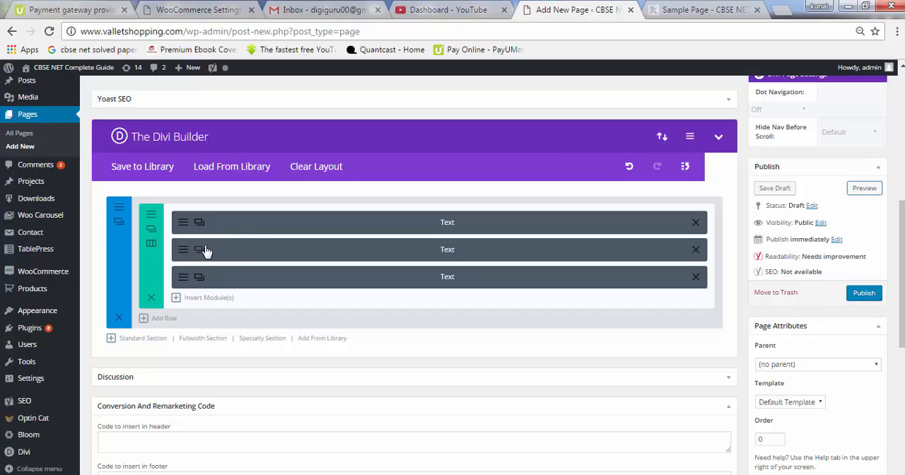
pyautogui.click(151, 245)
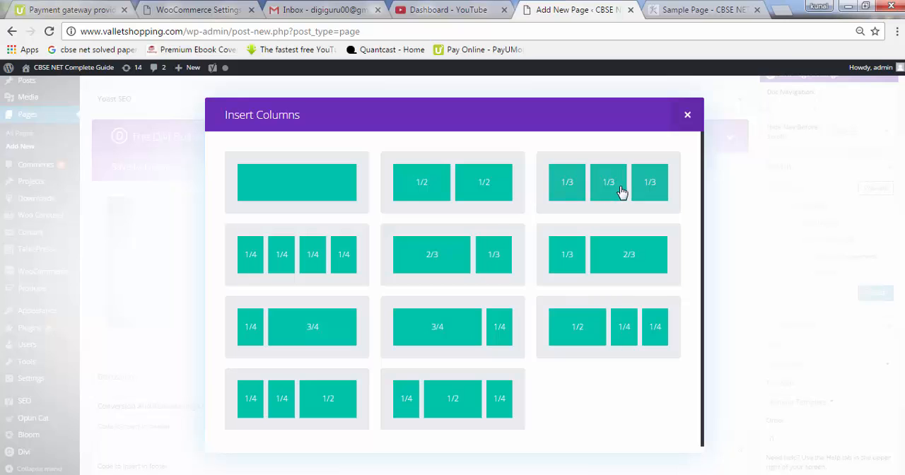
pyautogui.click(608, 183)
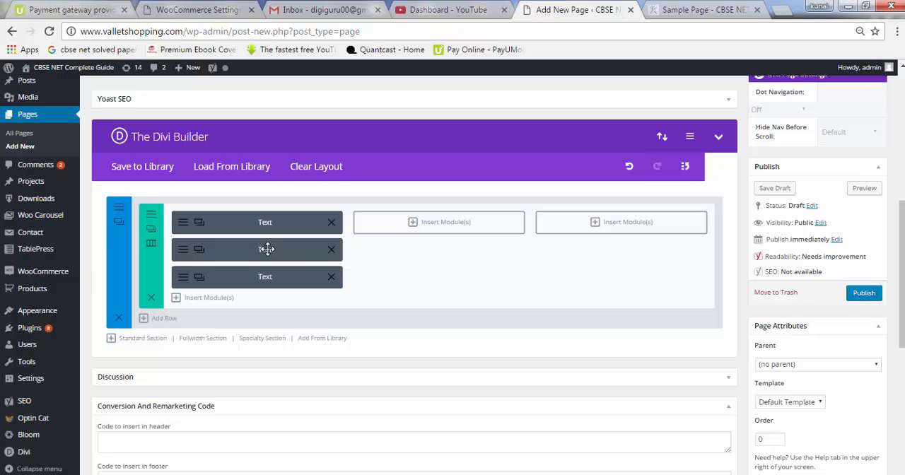
pyautogui.moveTo(269, 250); pyautogui.dragTo(430, 220)
pyautogui.moveTo(242, 247); pyautogui.dragTo(613, 217)
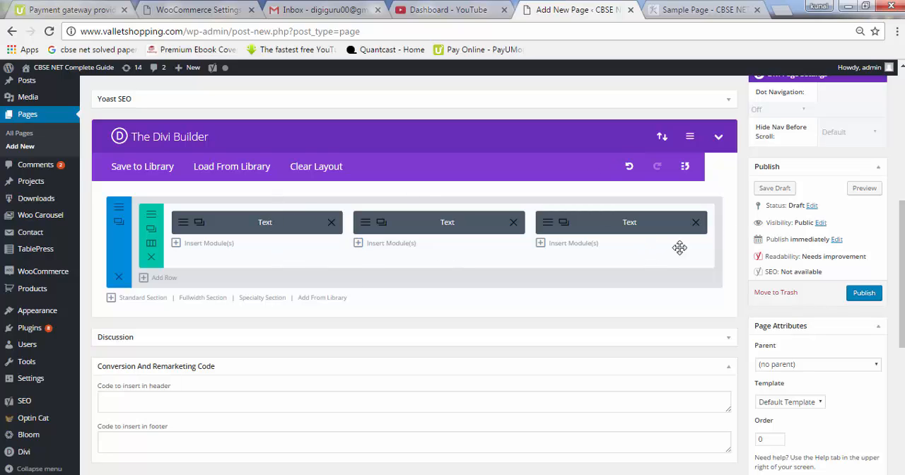
# Preview the draft page to check the three-column text layout, comparing it with the builder structure
pyautogui.click(866, 189)
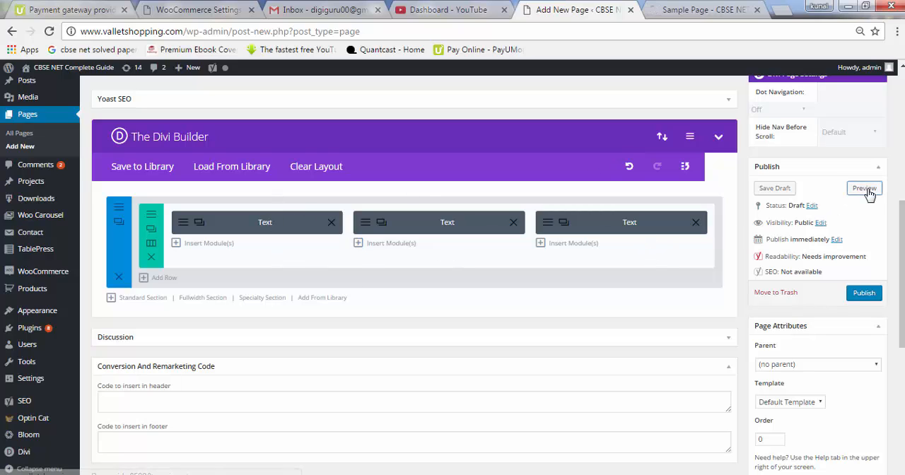
pyautogui.click(688, 11)
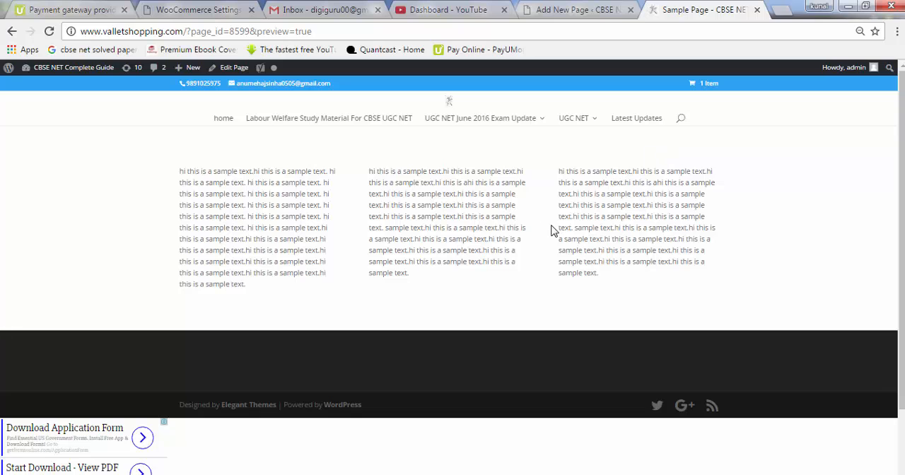
pyautogui.click(576, 10)
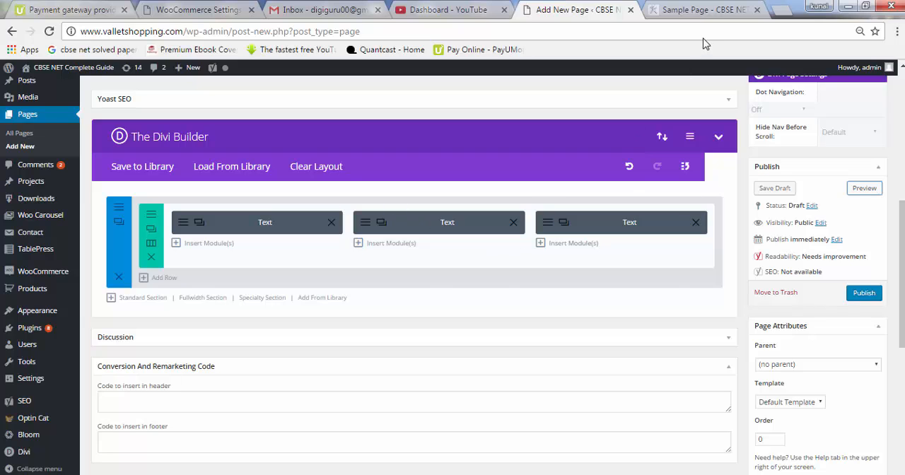
pyautogui.click(699, 10)
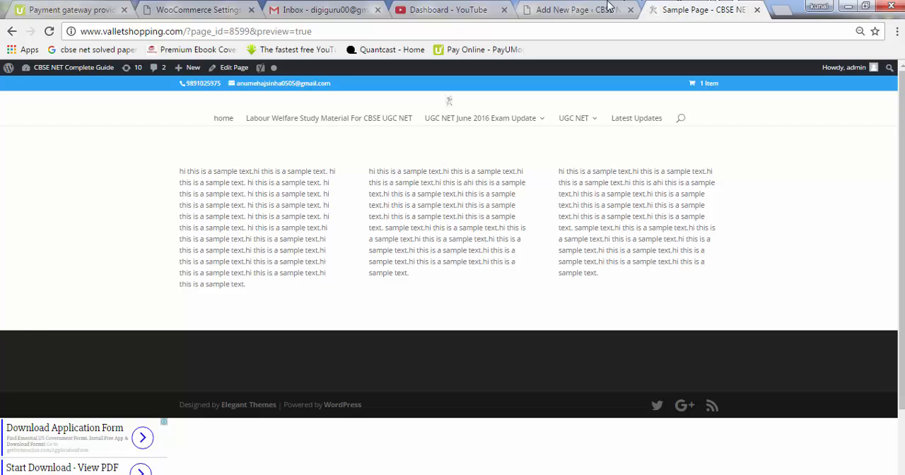
# Insert the maxresdefault.jpg thumbnail from the Media Library before the text in the first column's Text module and save the module
pyautogui.click(572, 11)
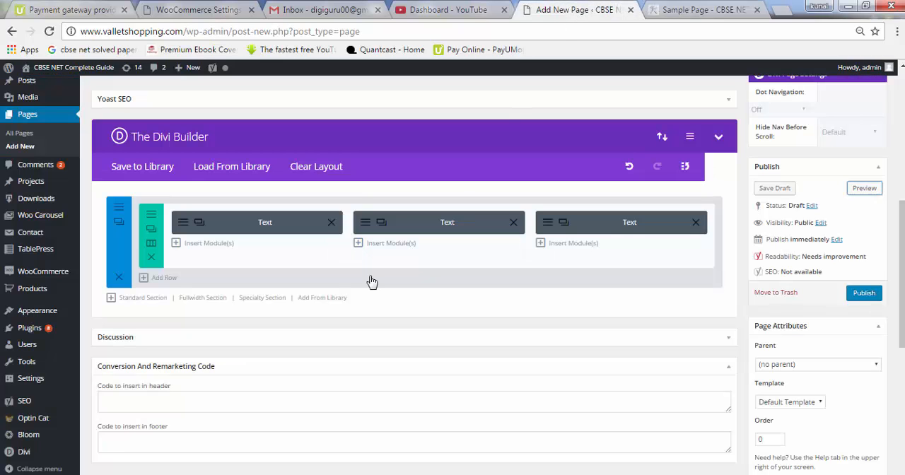
pyautogui.click(186, 227)
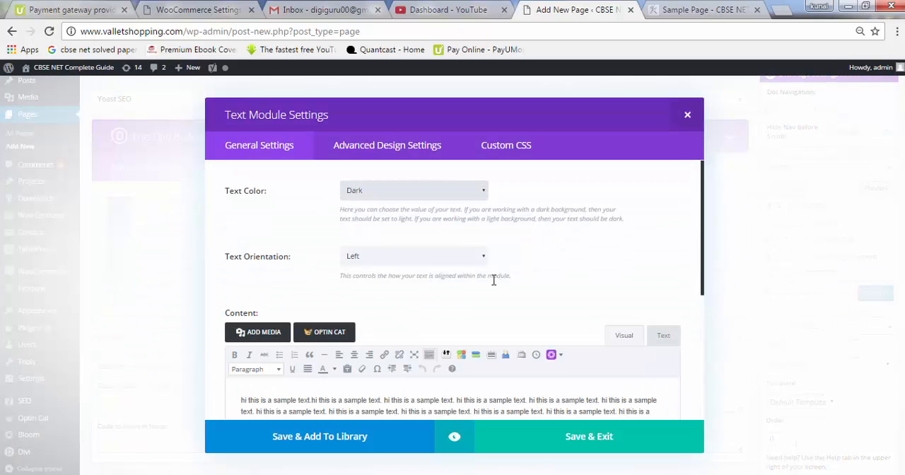
pyautogui.moveTo(704, 239); pyautogui.dragTo(706, 267)
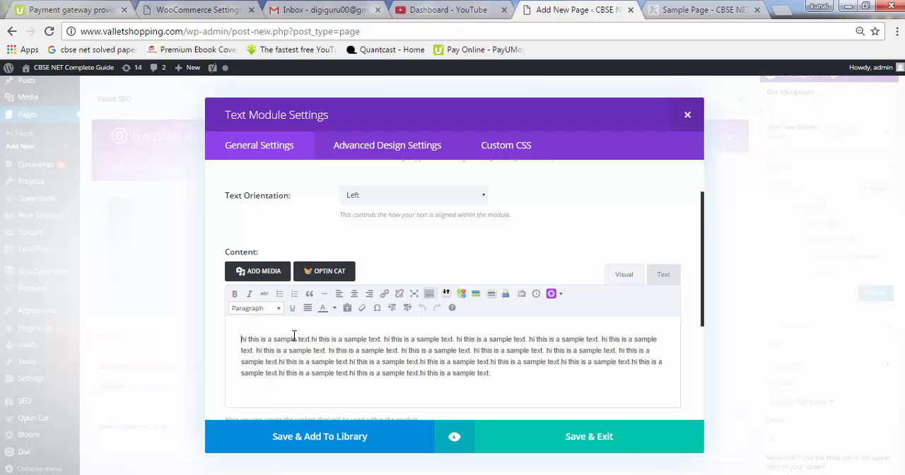
pyautogui.click(271, 276)
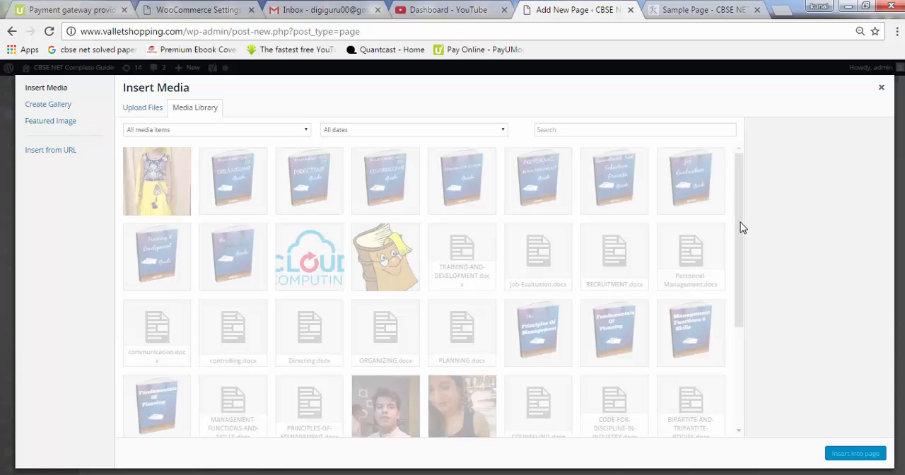
pyautogui.scroll(-3, 741, 291)
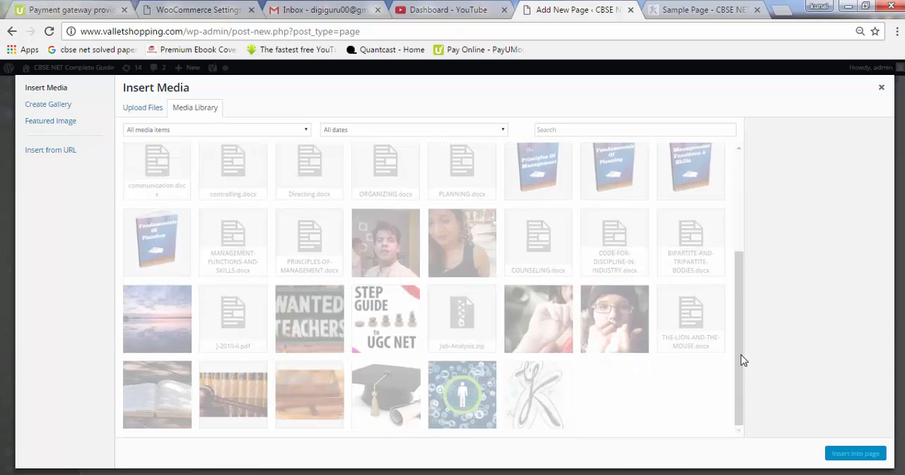
pyautogui.click(475, 396)
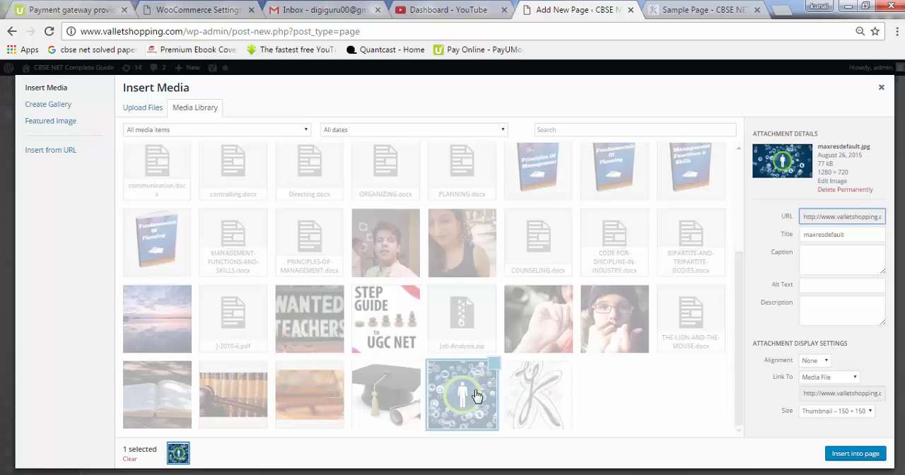
pyautogui.click(854, 454)
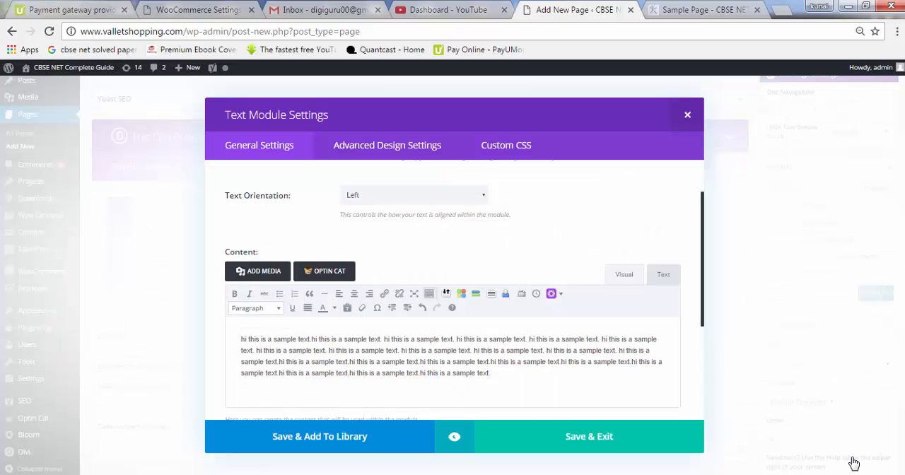
pyautogui.click(612, 443)
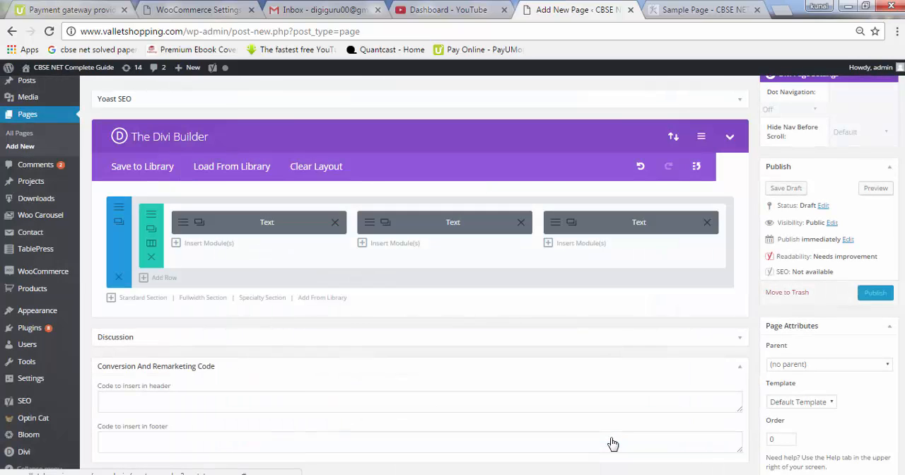
# Preview the draft page to check the image in the first column, and return to the page editor
pyautogui.click(864, 190)
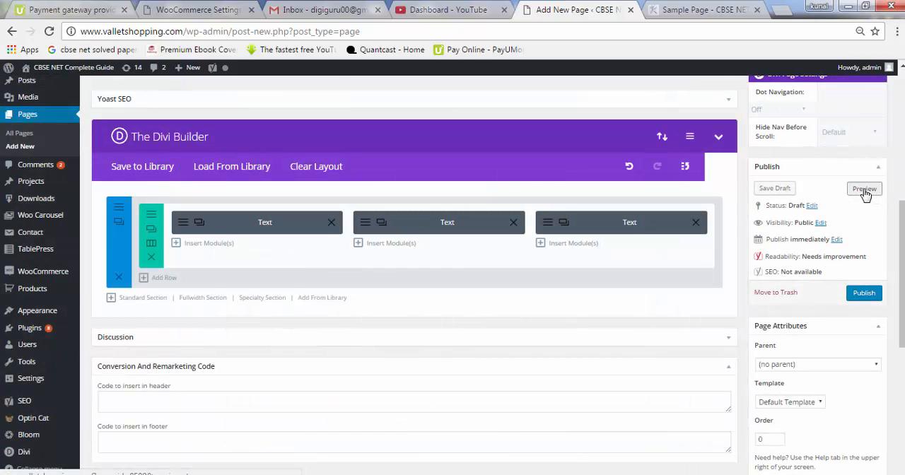
pyautogui.click(694, 10)
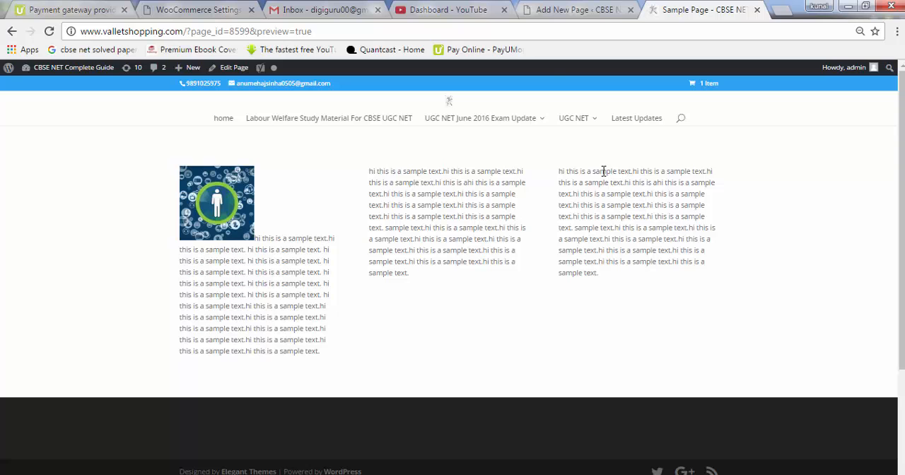
pyautogui.click(569, 10)
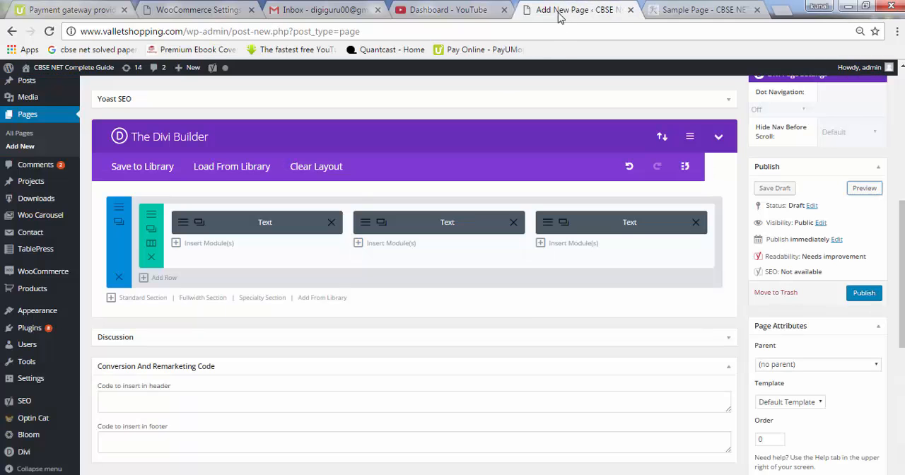